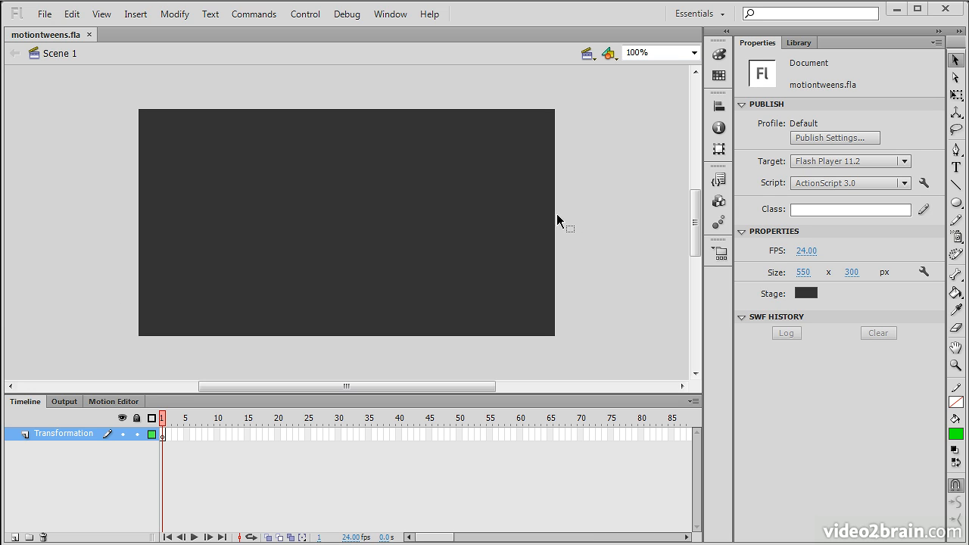
Draw a green circle about 107 px in diameter without a stroke and place it near the stage's lower-left corner.
click(956, 204)
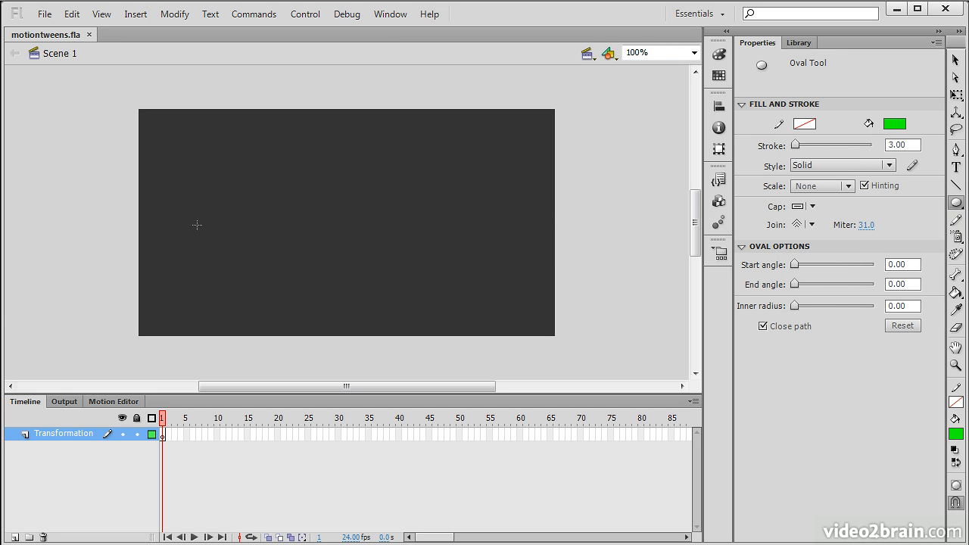
drag(195, 220, 277, 301)
click(956, 60)
drag(231, 277, 189, 302)
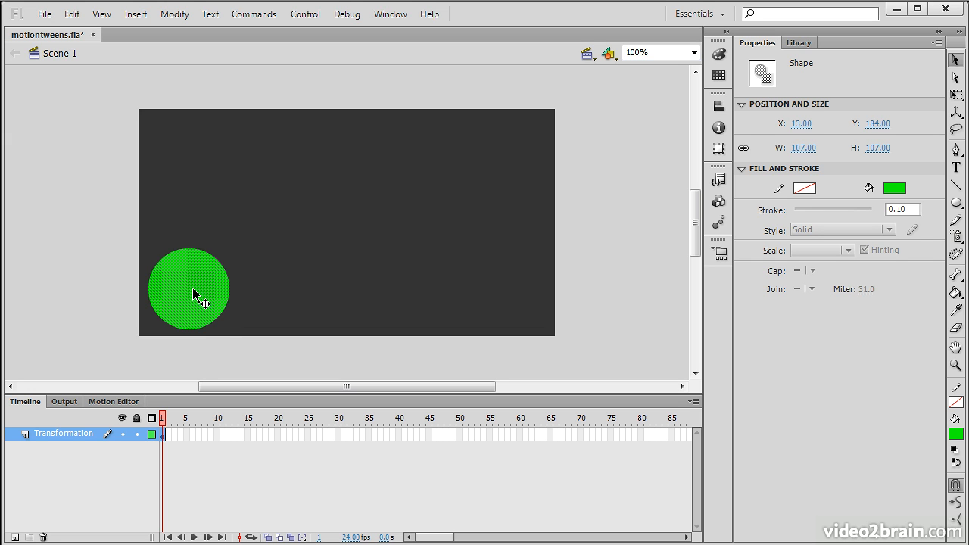
Convert the green circle to a movie clip symbol named Ball with centre registration.
click(180, 17)
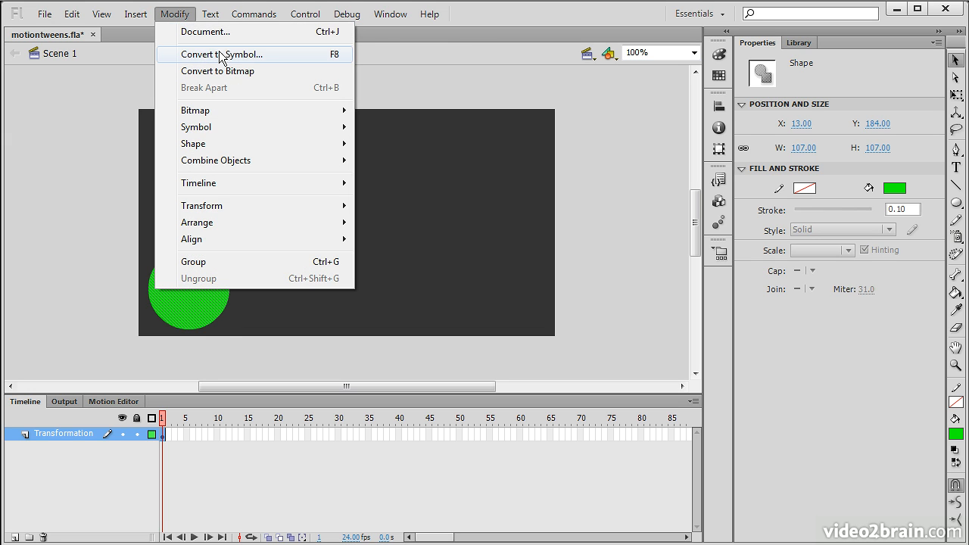
click(249, 60)
text(Ball)
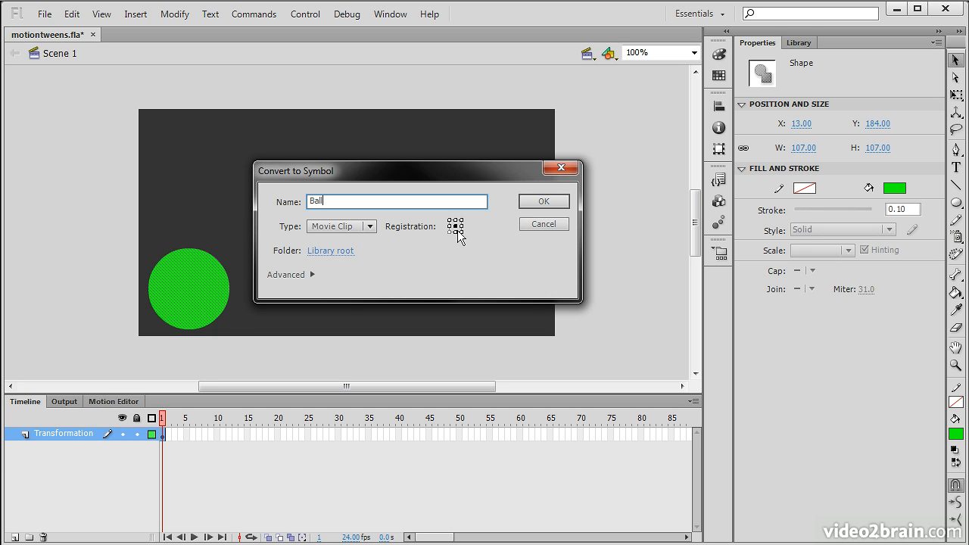
click(547, 203)
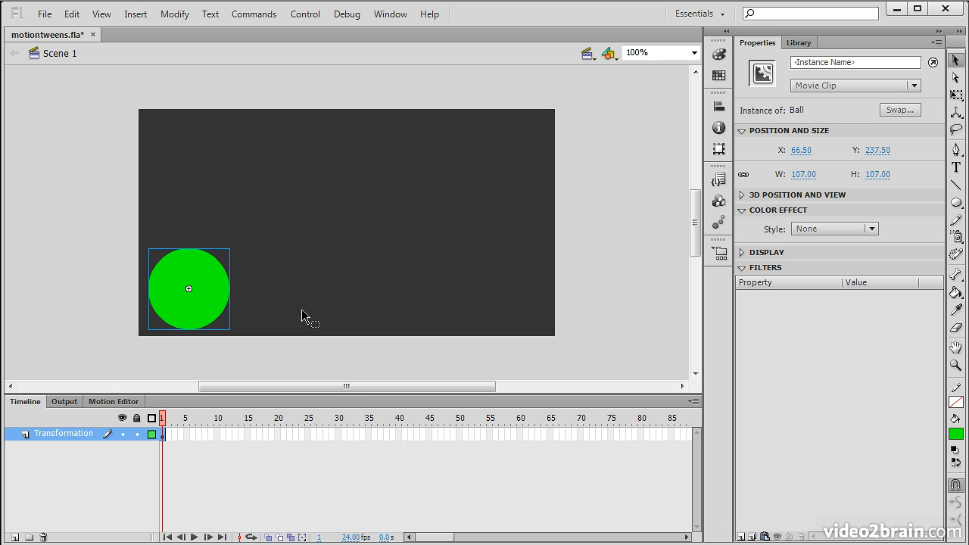
Extend the Transformation layer to frame 50 by inserting frames.
click(459, 434)
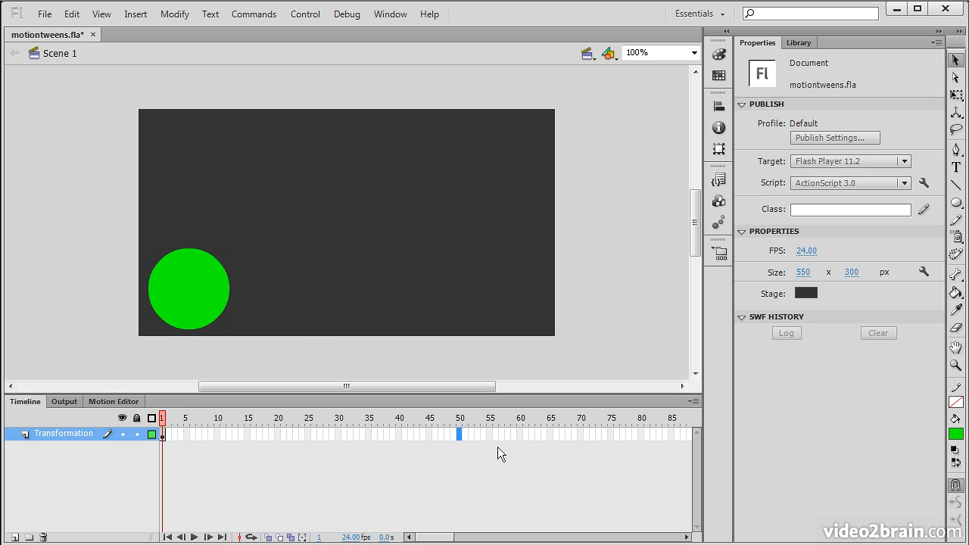
right_click(460, 436)
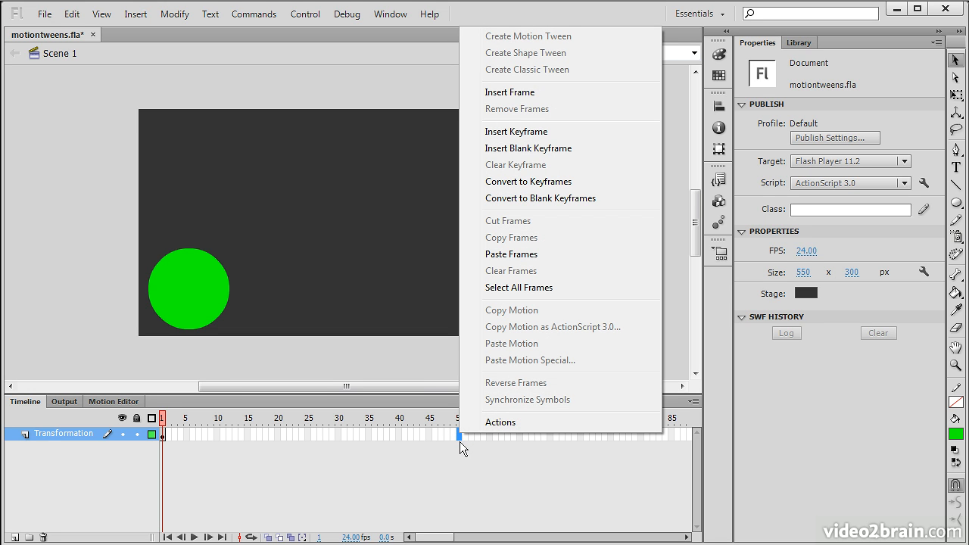
click(562, 92)
click(576, 147)
drag(372, 419, 88, 419)
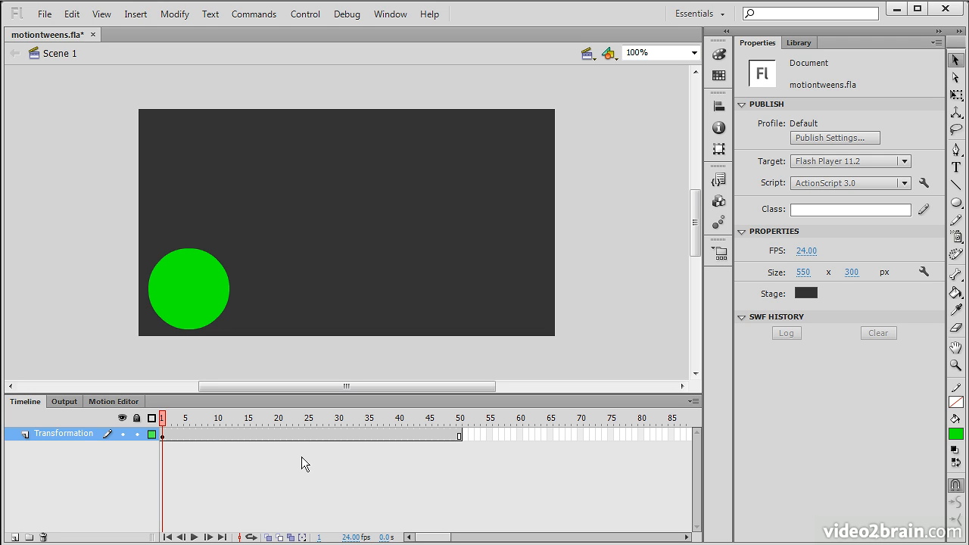
Create a motion tween for the ball across the Transformation layer's frame span.
click(209, 296)
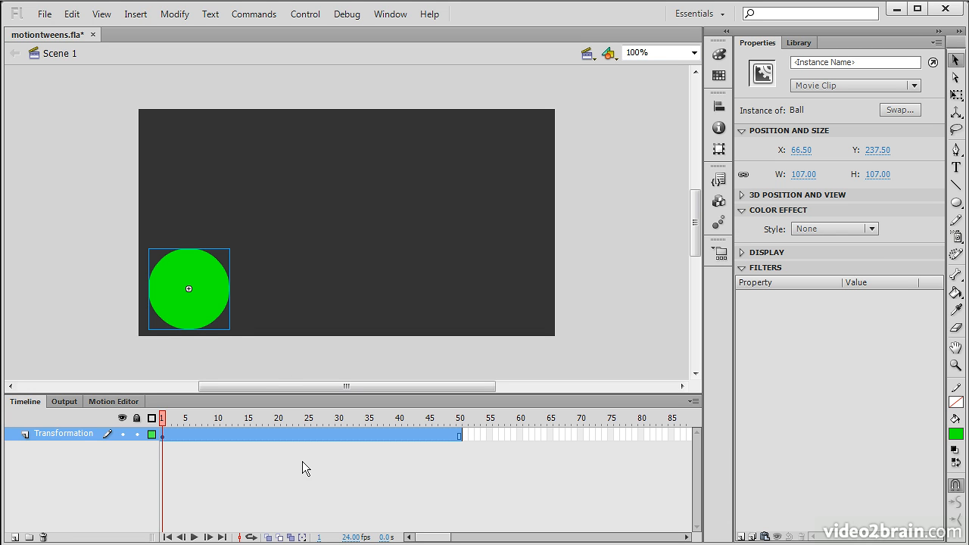
click(299, 465)
click(283, 433)
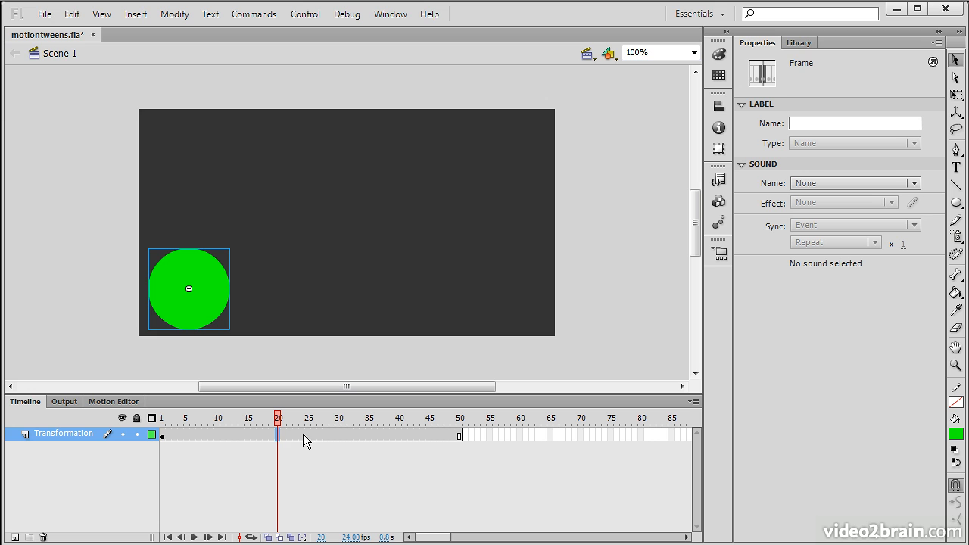
right_click(274, 434)
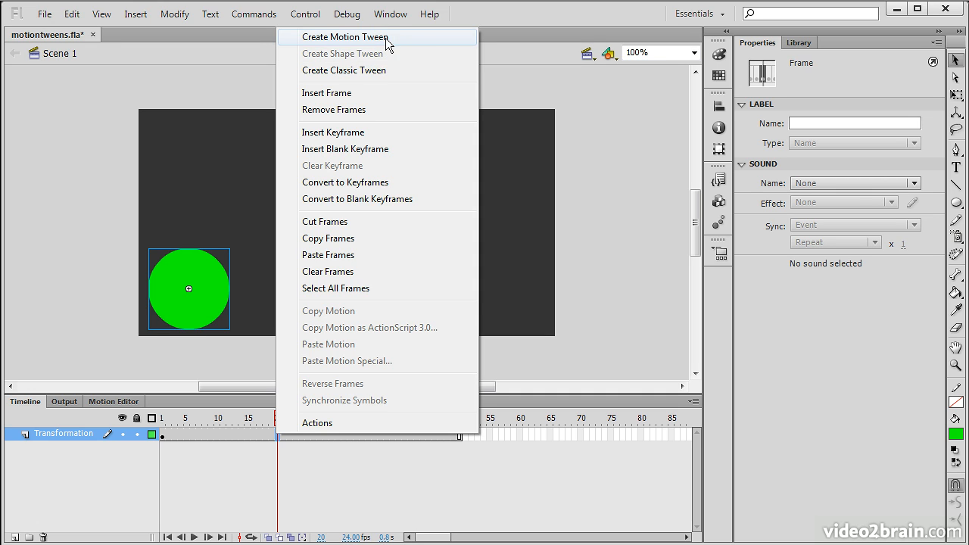
click(399, 35)
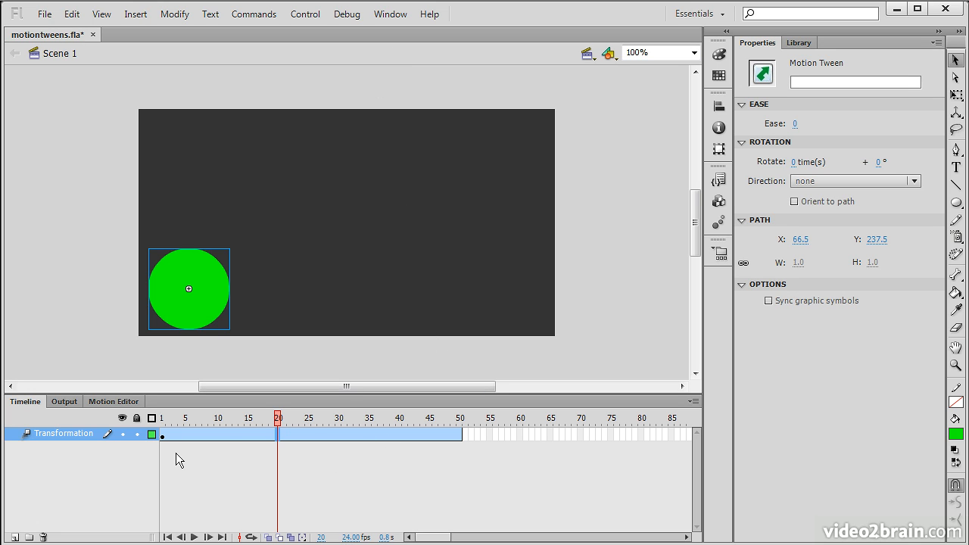
Examine the ball and the motion tween's properties at several frames along the span.
mouse_move(281, 424)
mouse_down()
mouse_move(202, 422)
mouse_move(499, 428)
mouse_move(162, 430)
mouse_up()
click(161, 436)
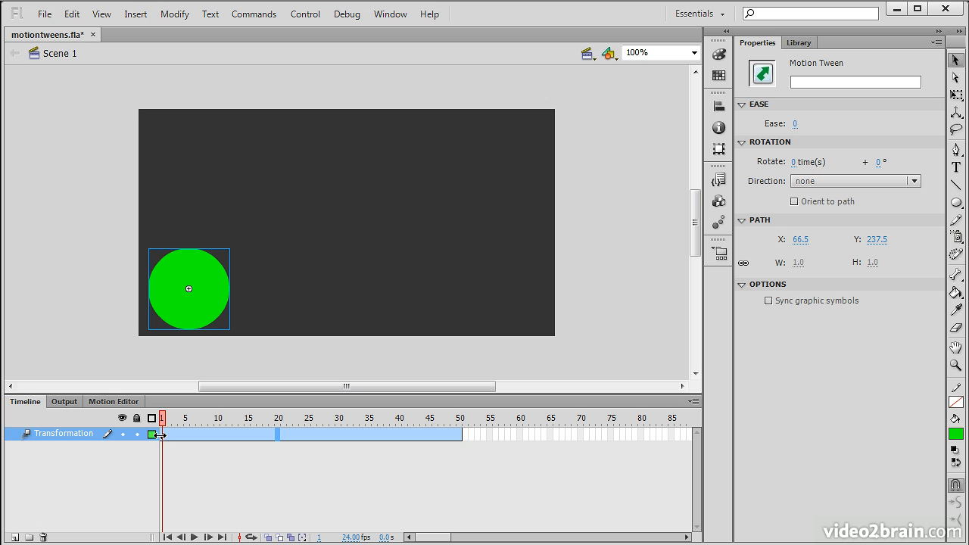
click(222, 437)
drag(276, 420, 362, 420)
click(296, 437)
click(362, 437)
click(429, 437)
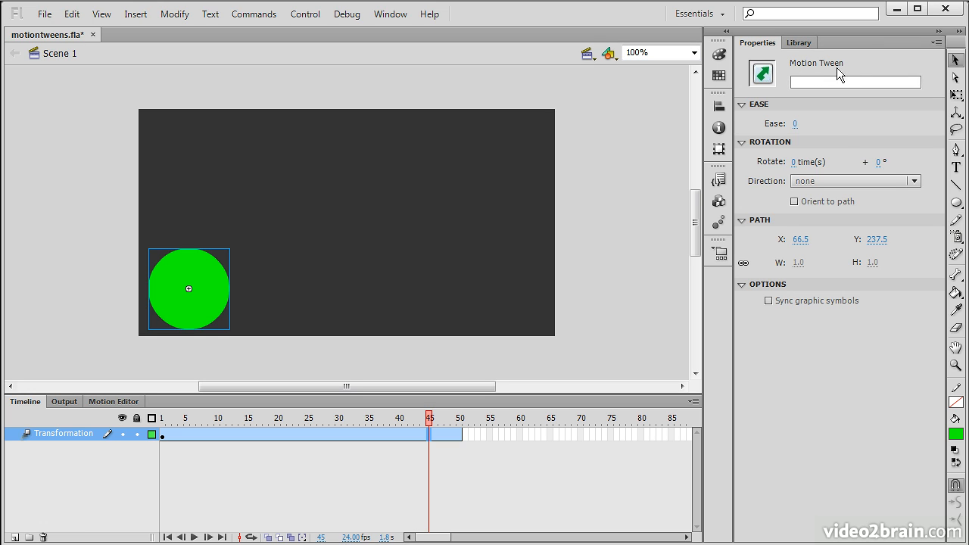
Try an ease-in on the motion tween, reset the ease to 0, and review the rotation direction options.
click(794, 126)
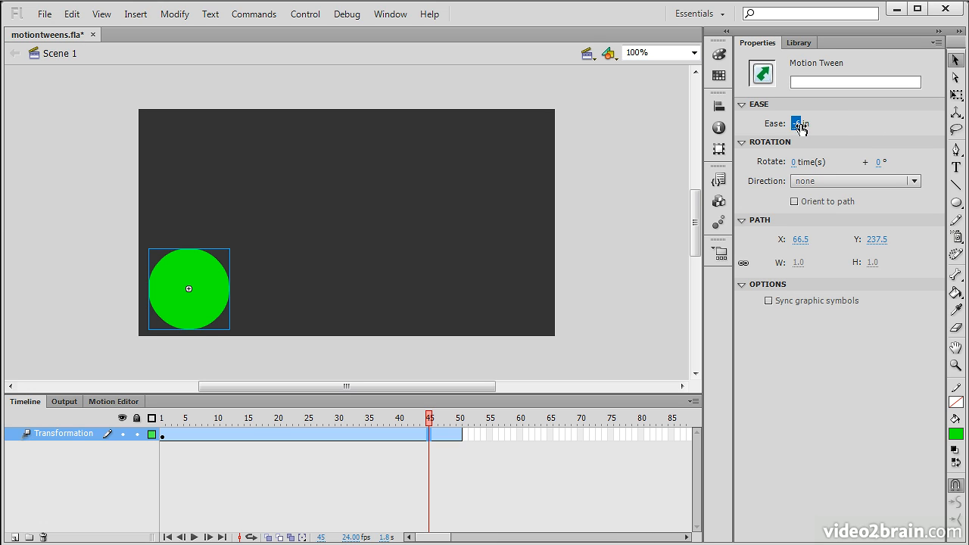
key(Return)
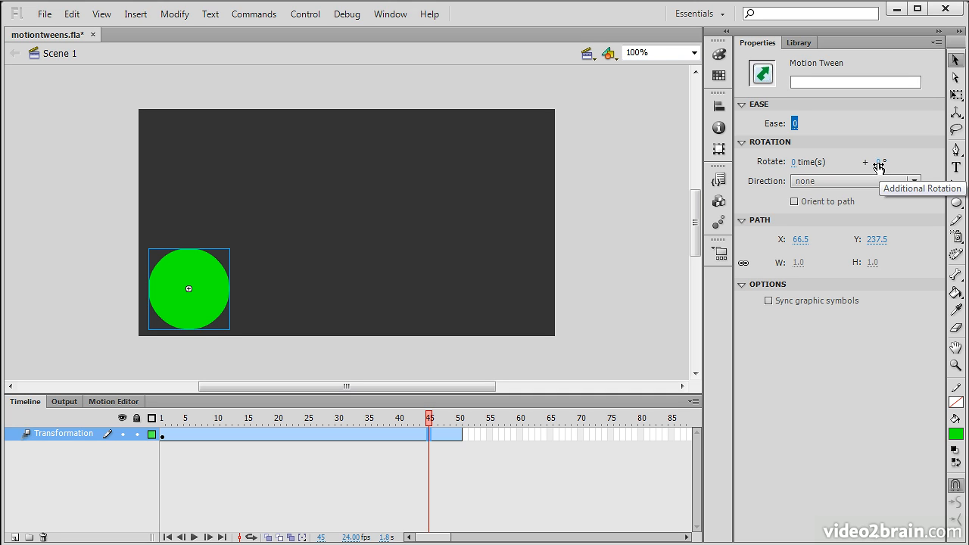
click(914, 181)
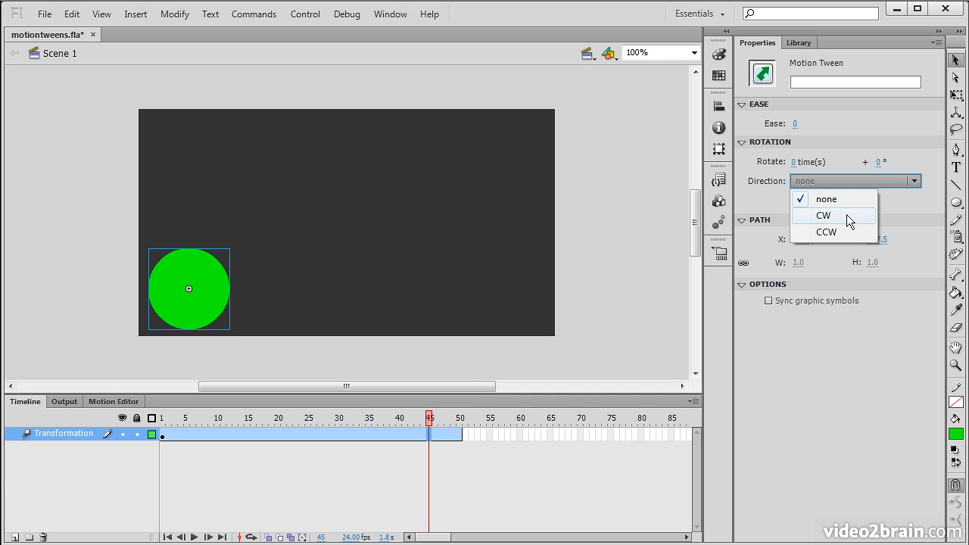
click(916, 202)
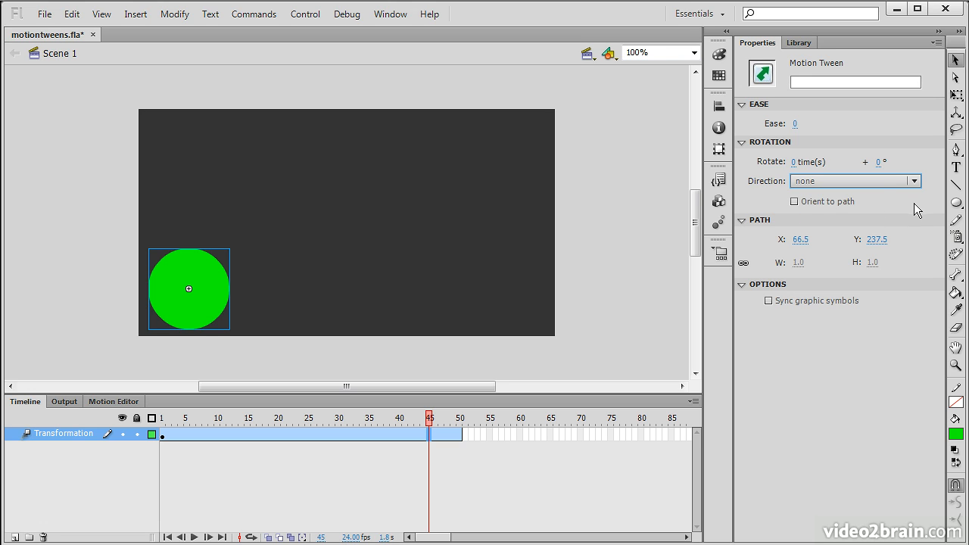
At frame 12, move the ball to about X 187, Y 64 near the stage's upper edge.
click(206, 298)
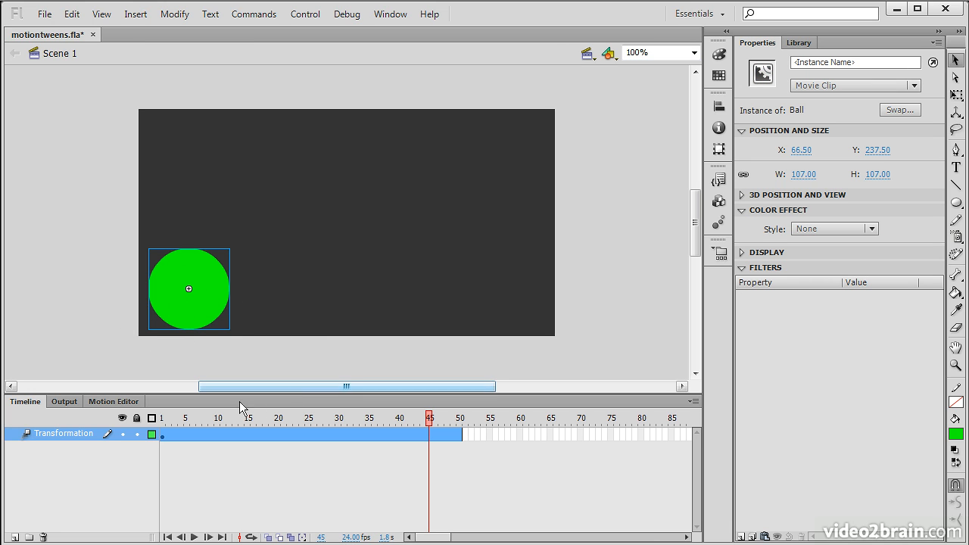
drag(429, 419, 234, 418)
click(195, 296)
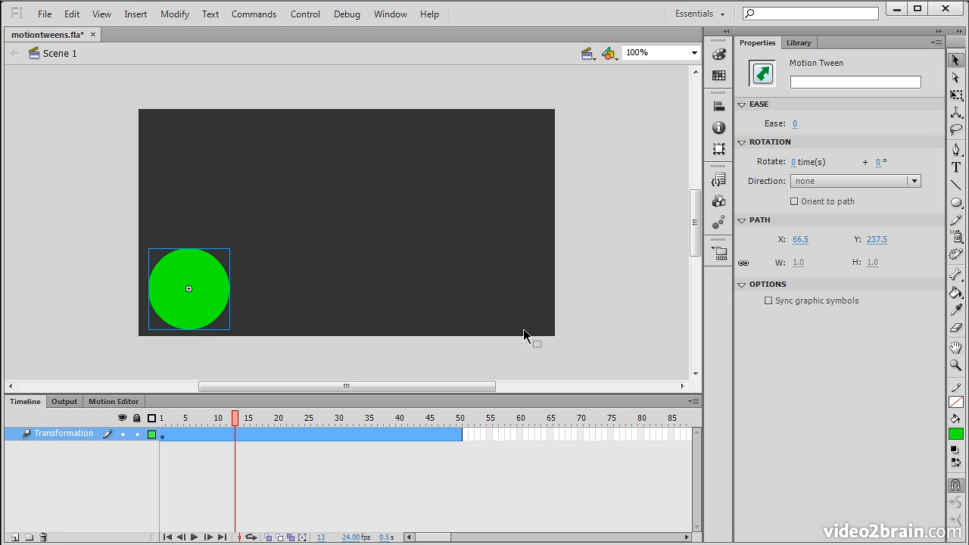
mouse_move(236, 423)
mouse_down()
mouse_move(203, 423)
mouse_move(250, 424)
mouse_move(219, 426)
mouse_up()
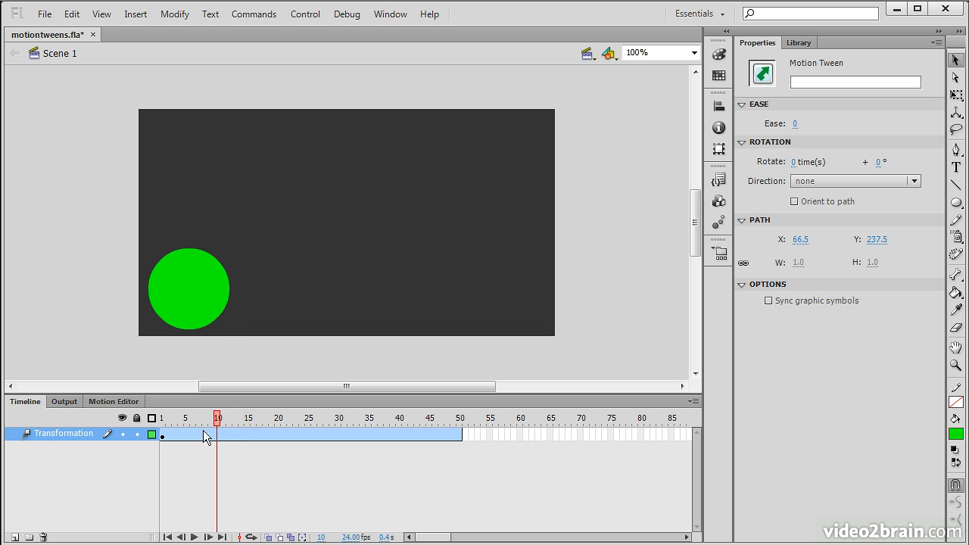
click(237, 433)
click(237, 437)
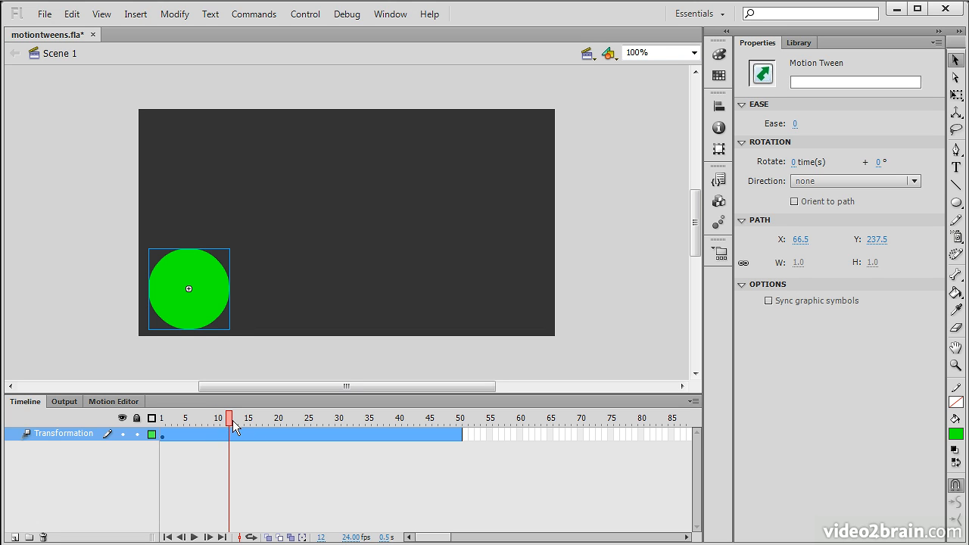
drag(193, 279, 303, 156)
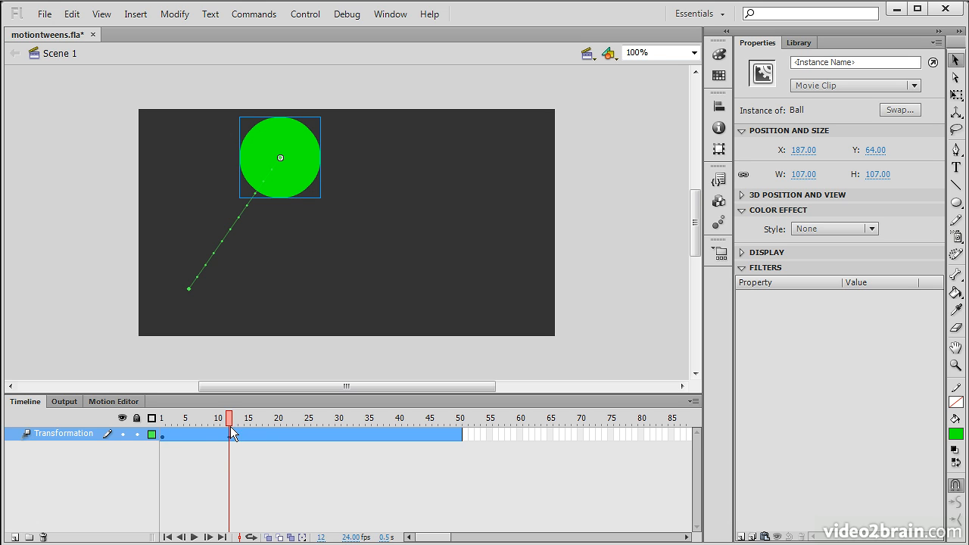
Move the ball to about X 324, Y 237 at frame 25 and to about X 484, Y 69 at frame 38.
click(307, 433)
drag(298, 174, 401, 304)
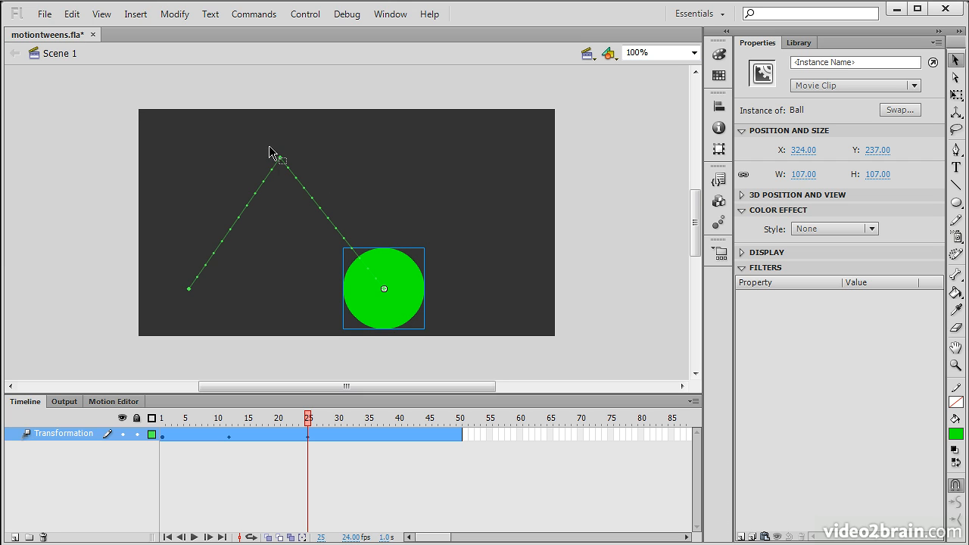
drag(312, 422, 389, 424)
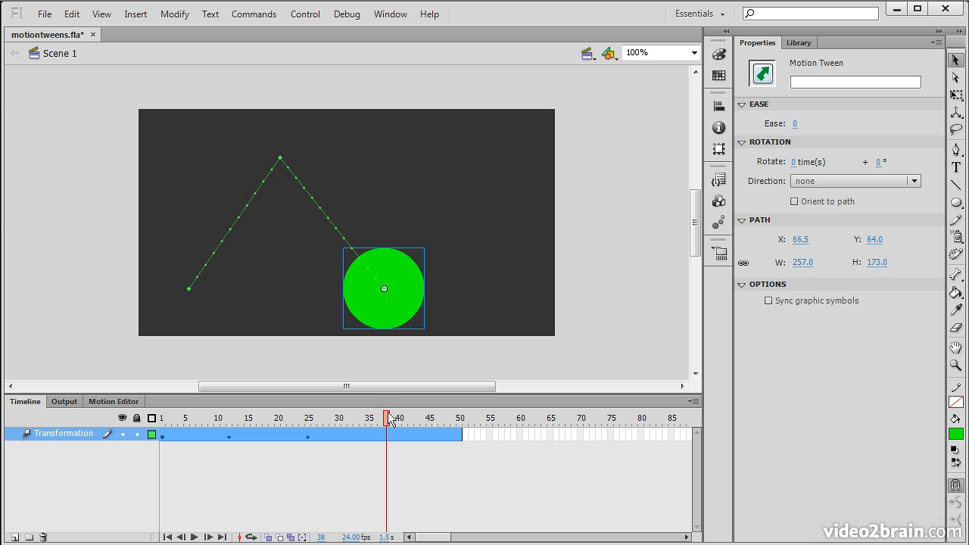
drag(383, 318, 503, 186)
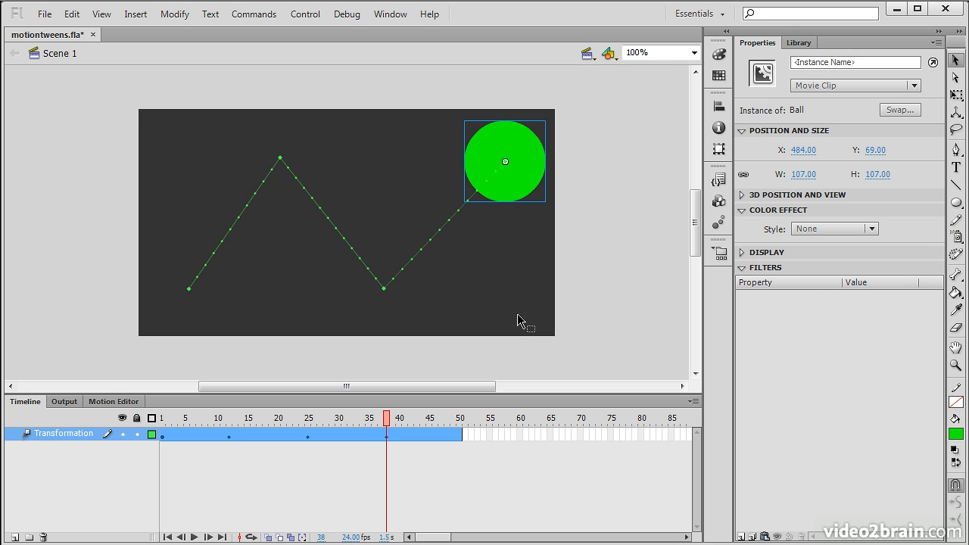
Scrub through the timeline to preview the ball's movement along the zigzag path.
click(185, 419)
drag(223, 425, 497, 415)
click(447, 435)
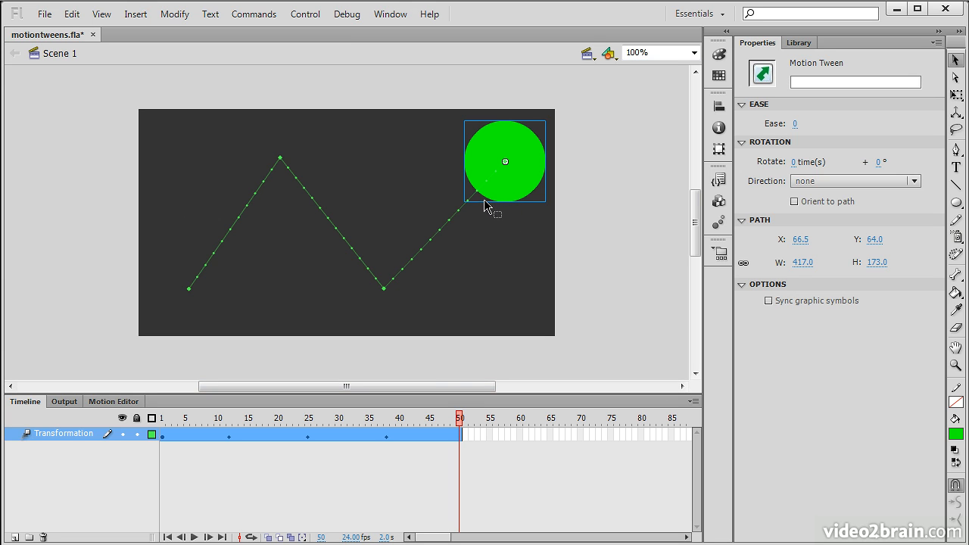
drag(464, 424, 484, 413)
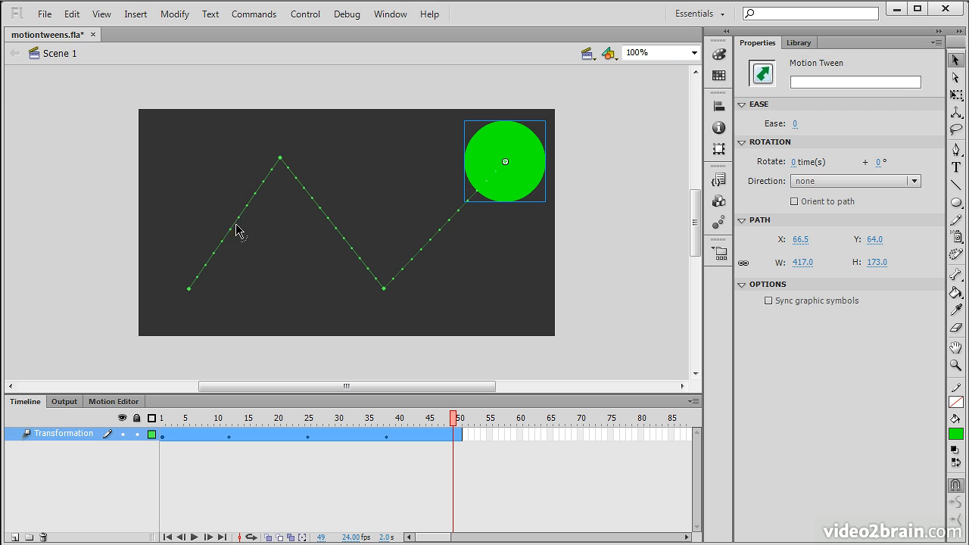
Bend the motion path's straight segments into curves, arching the first peak upward and the last segment downward.
drag(232, 227, 229, 189)
drag(338, 230, 328, 191)
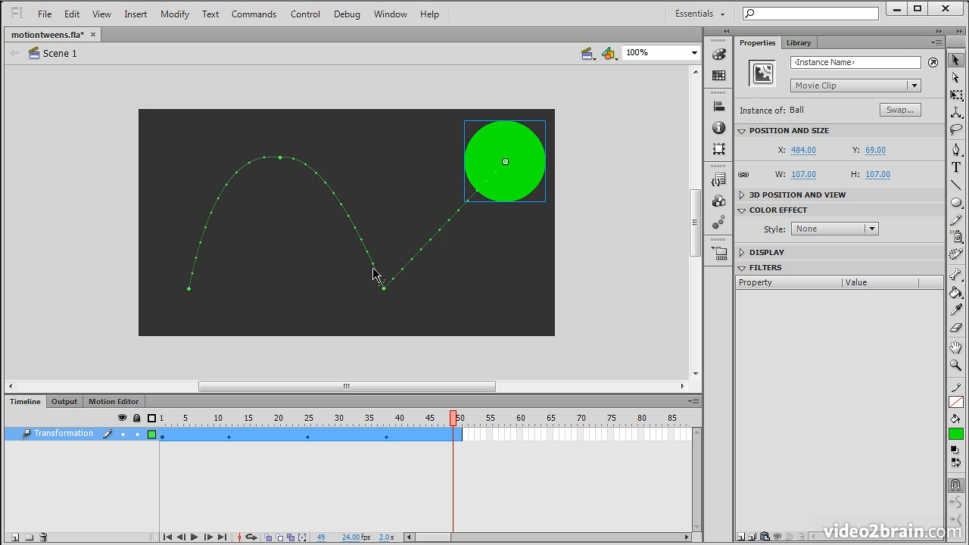
drag(375, 277, 411, 356)
Scrub from frame 1 through the keyframes at 12, 25 and 38 to check the ball's position on the curved path.
drag(454, 419, 154, 418)
click(181, 434)
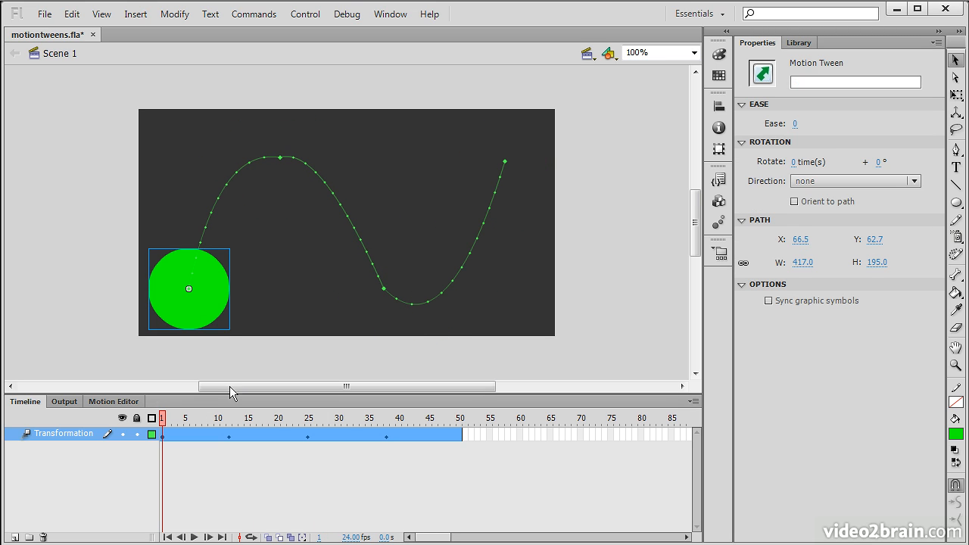
click(277, 434)
click(229, 437)
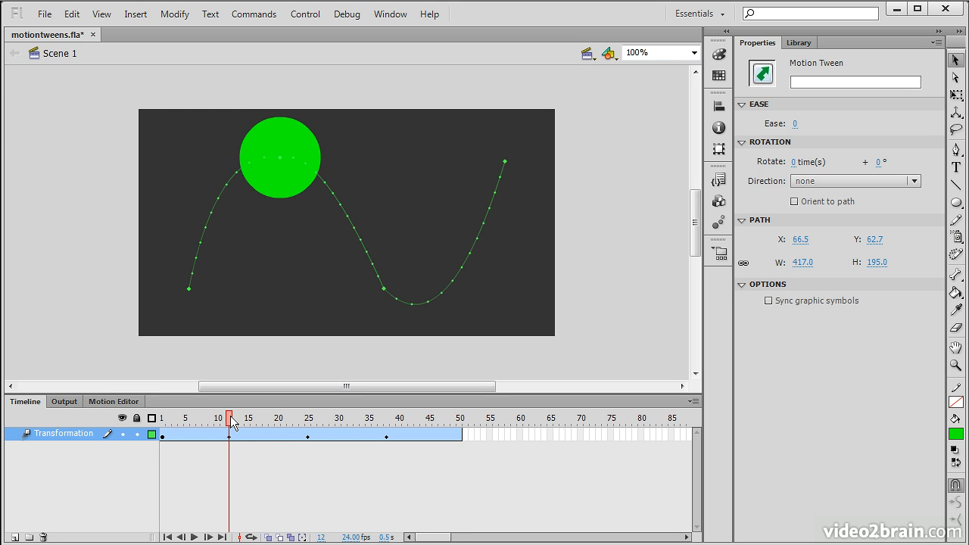
drag(230, 418, 308, 424)
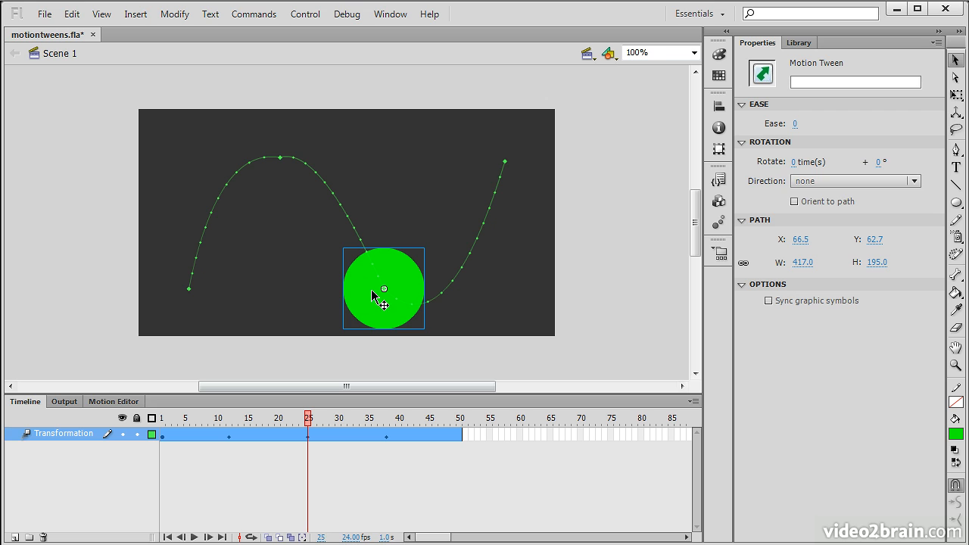
click(389, 419)
click(348, 463)
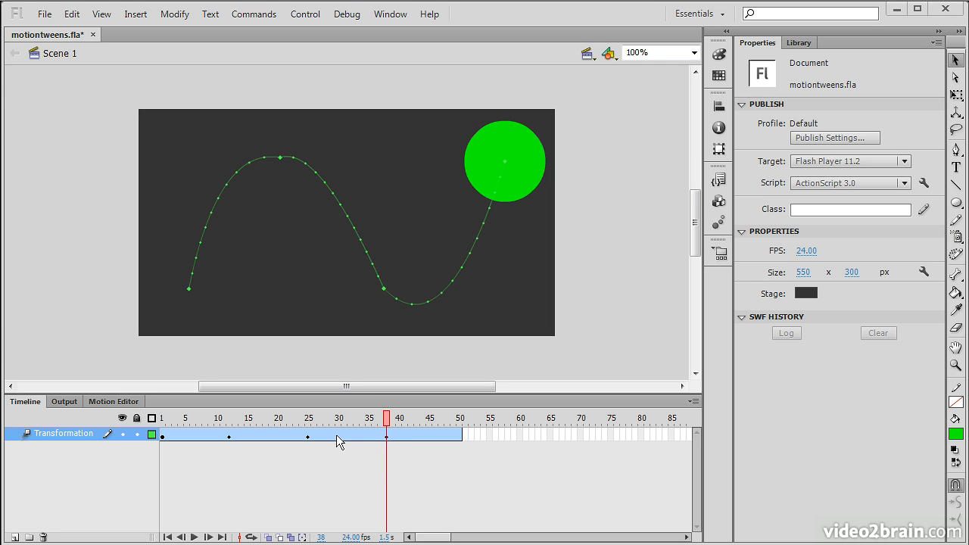
Shift the tween's property keyframe at frame 25 to frame 17.
click(309, 438)
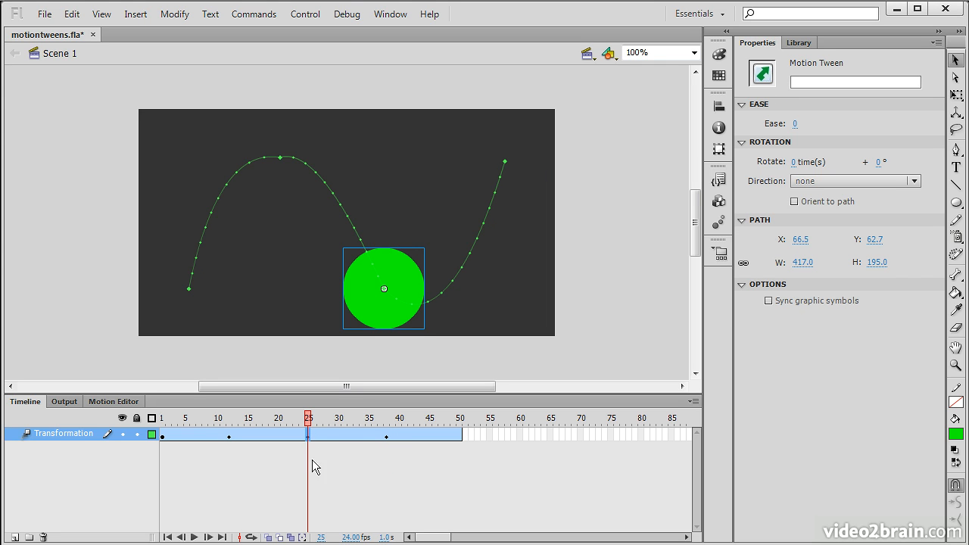
drag(309, 439, 279, 439)
drag(339, 438, 261, 438)
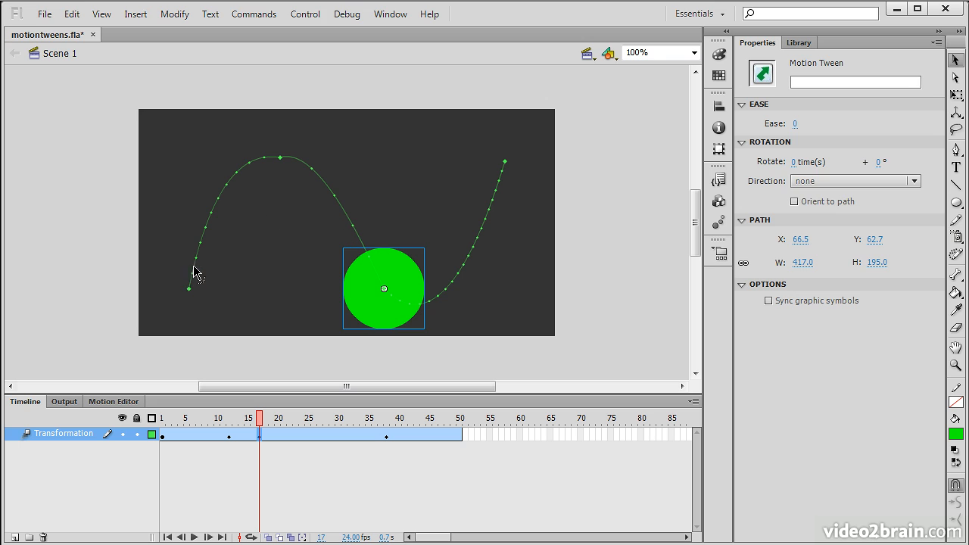
Shift the property keyframe at frame 17 to frame 26 and the last property keyframe to frame 50.
click(313, 436)
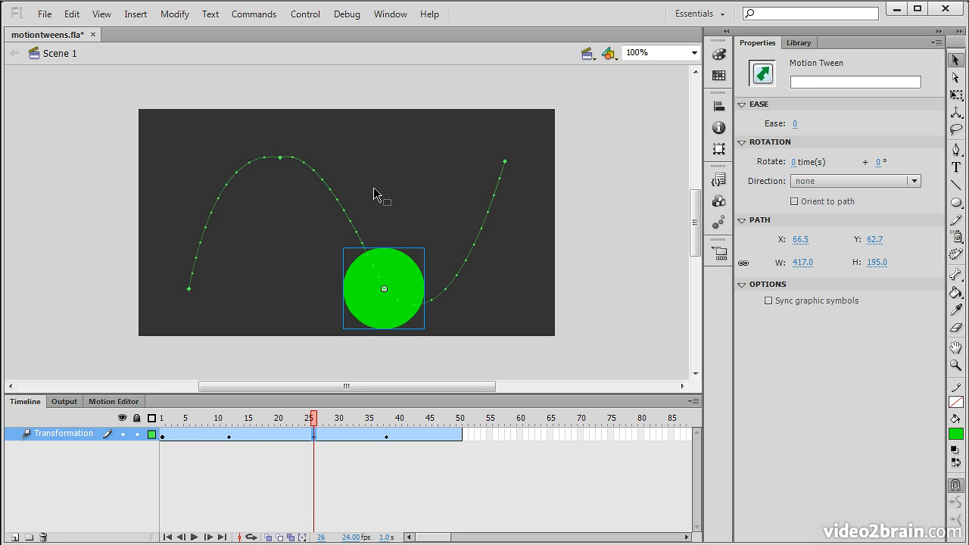
click(390, 436)
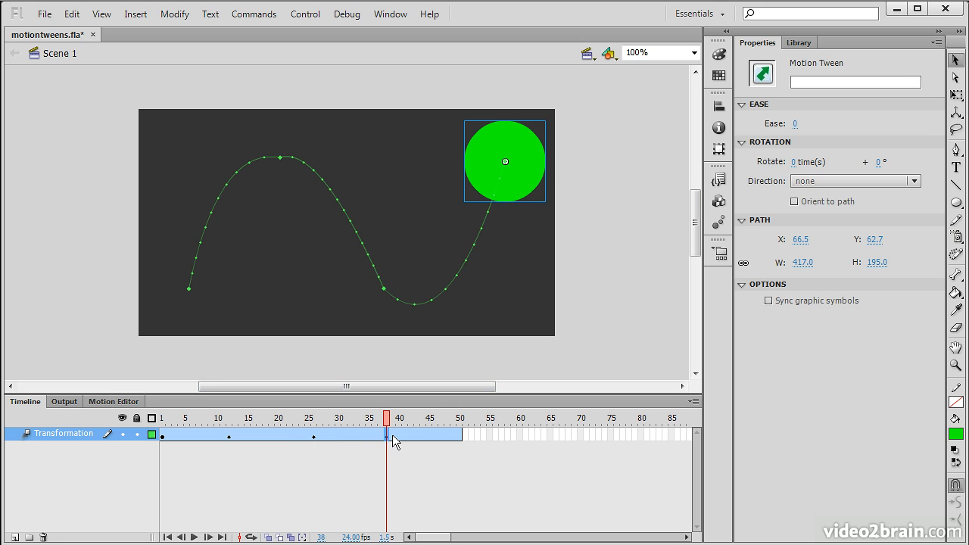
drag(386, 437, 456, 439)
Shift the property keyframe at frame 26 to frame 34 and the one at frame 12 to frame 18.
click(314, 436)
drag(364, 437, 363, 437)
click(233, 436)
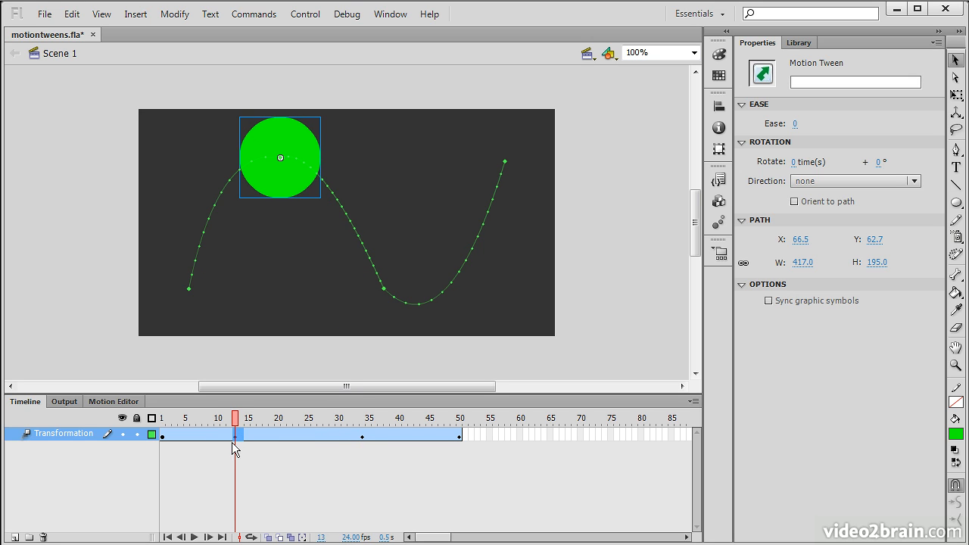
click(260, 437)
Scrub from frame 1 to frame 43 to preview the ball's motion with the retimed keyframes.
drag(261, 436, 144, 432)
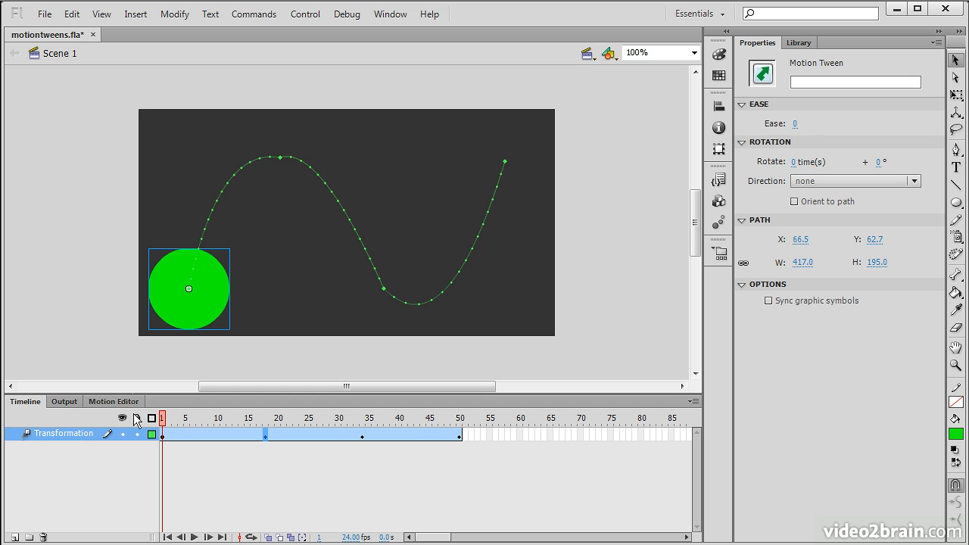
click(230, 424)
drag(265, 426, 419, 430)
click(419, 432)
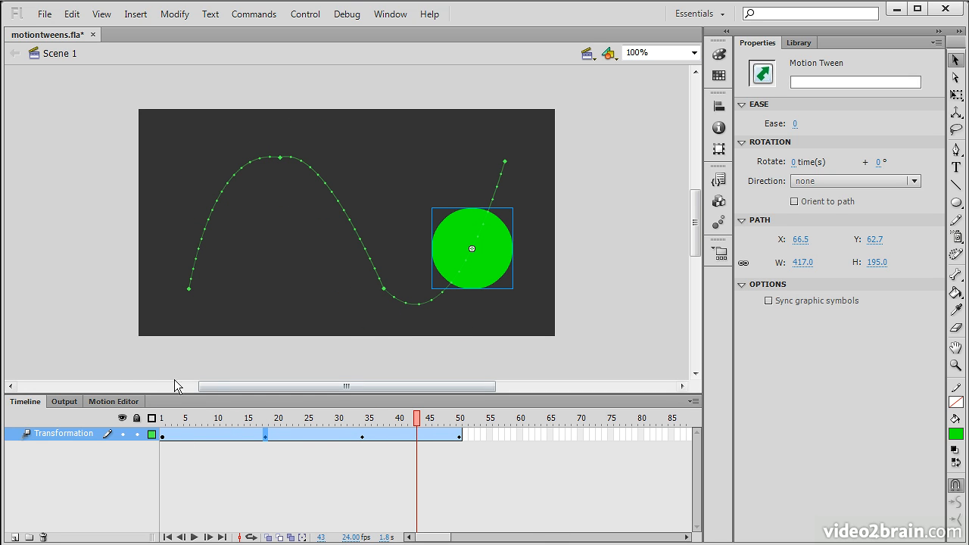
Examine the tween's X and Y property graphs in the Motion Editor, and return to the timeline.
click(106, 403)
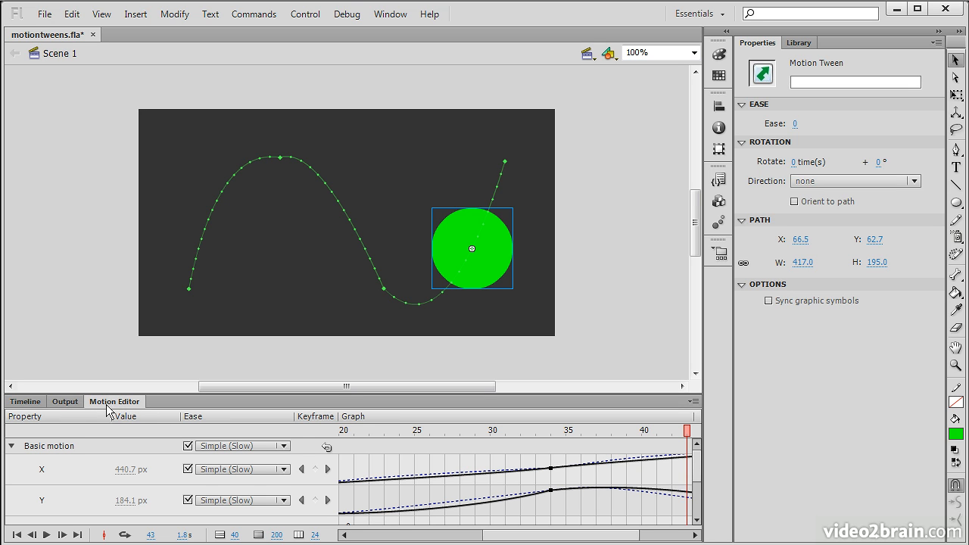
mouse_move(696, 462)
mouse_down()
mouse_move(690, 506)
mouse_move(696, 443)
mouse_up()
click(23, 402)
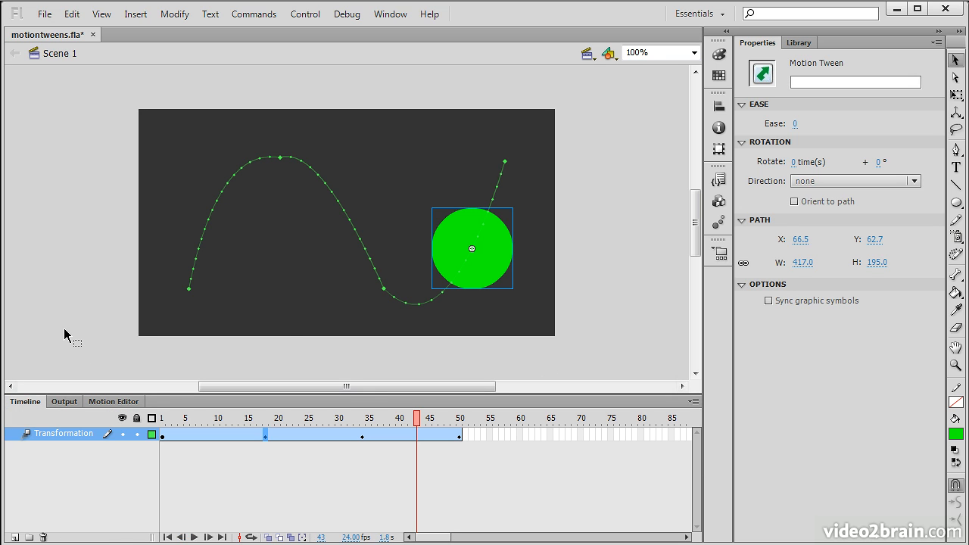